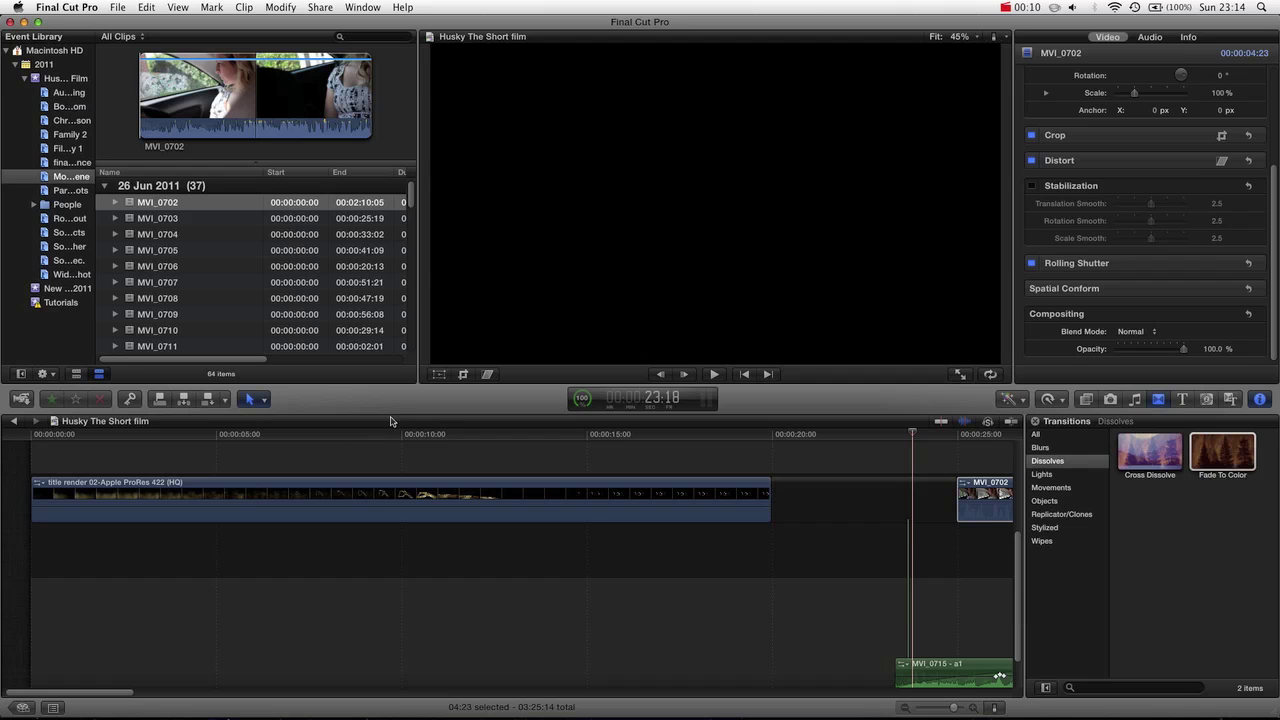
Mark a range in the title render clip from its start to about 10:21.
{"action": "left_click_drag", "start_coordinate": [400, 434], "coordinate": [436, 434]}
{"action": "left_click", "coordinate": [448, 490]}
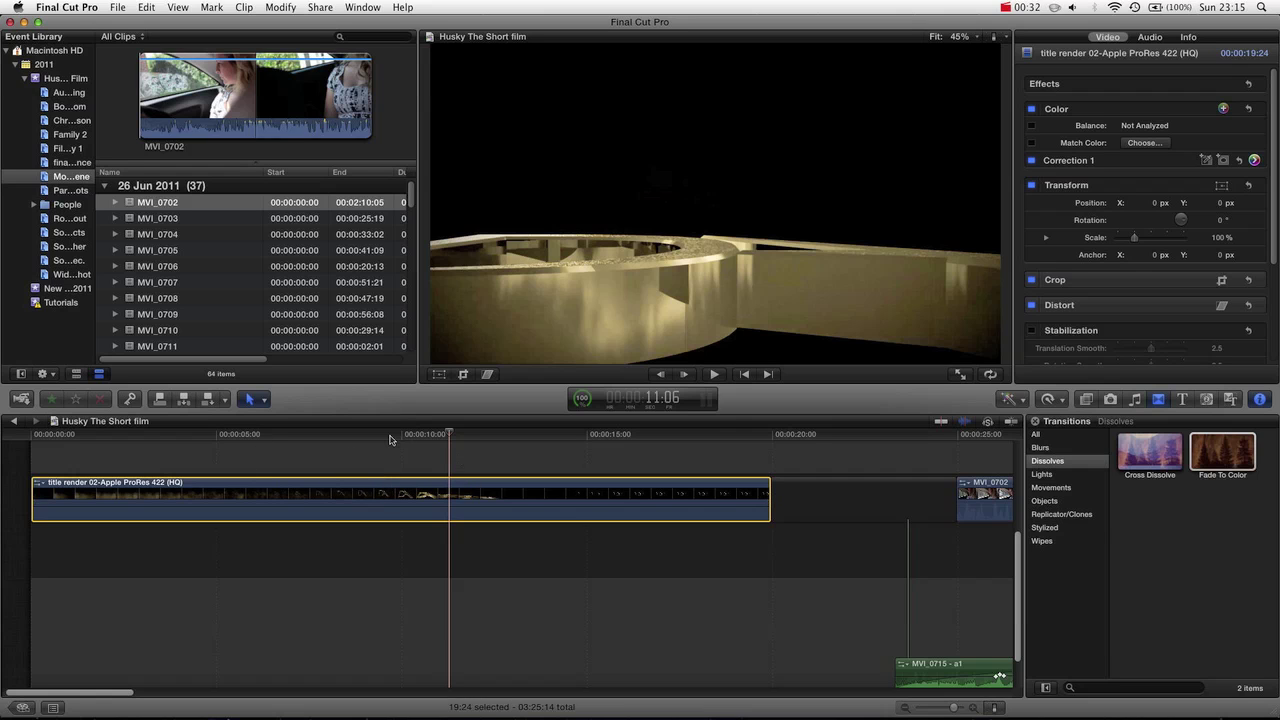
{"action": "left_click_drag", "start_coordinate": [390, 440], "coordinate": [433, 456]}
{"action": "key", "text": "super+b"}
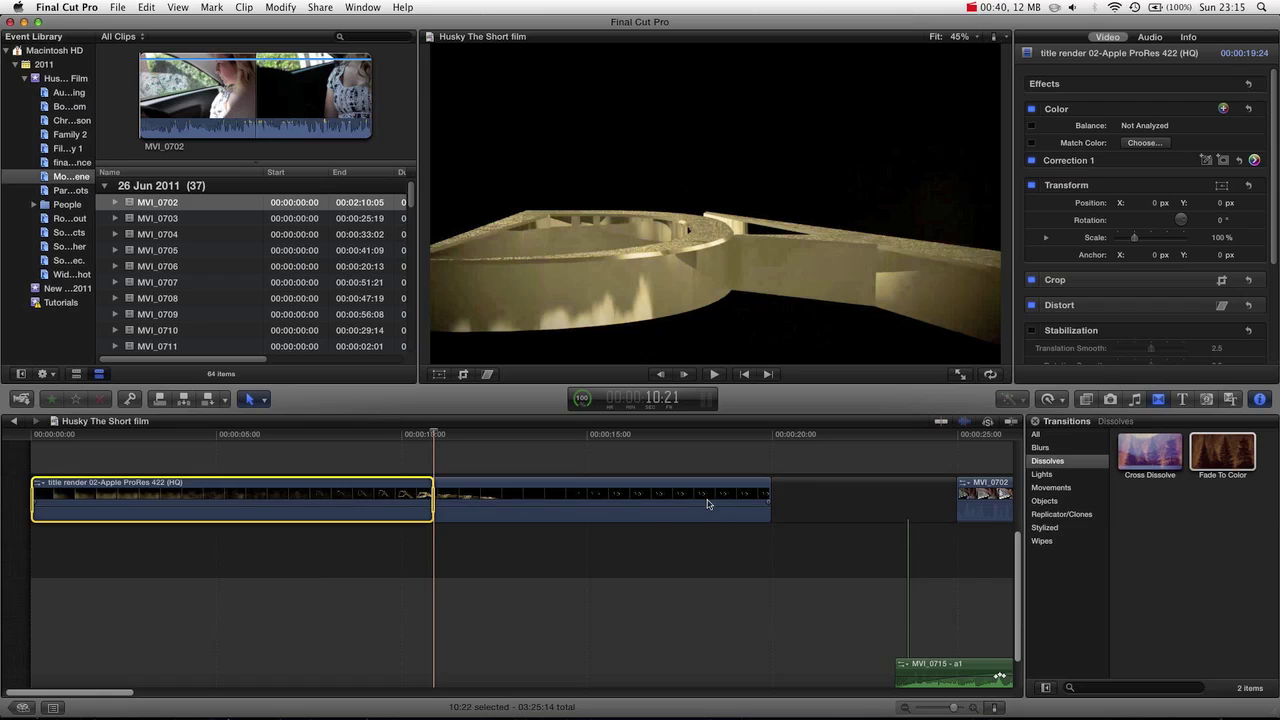
Retime the marked range of the title render clip to 25% slow motion.
{"action": "left_click", "coordinate": [1047, 399]}
{"action": "mouse_move", "coordinate": [1055, 417]}
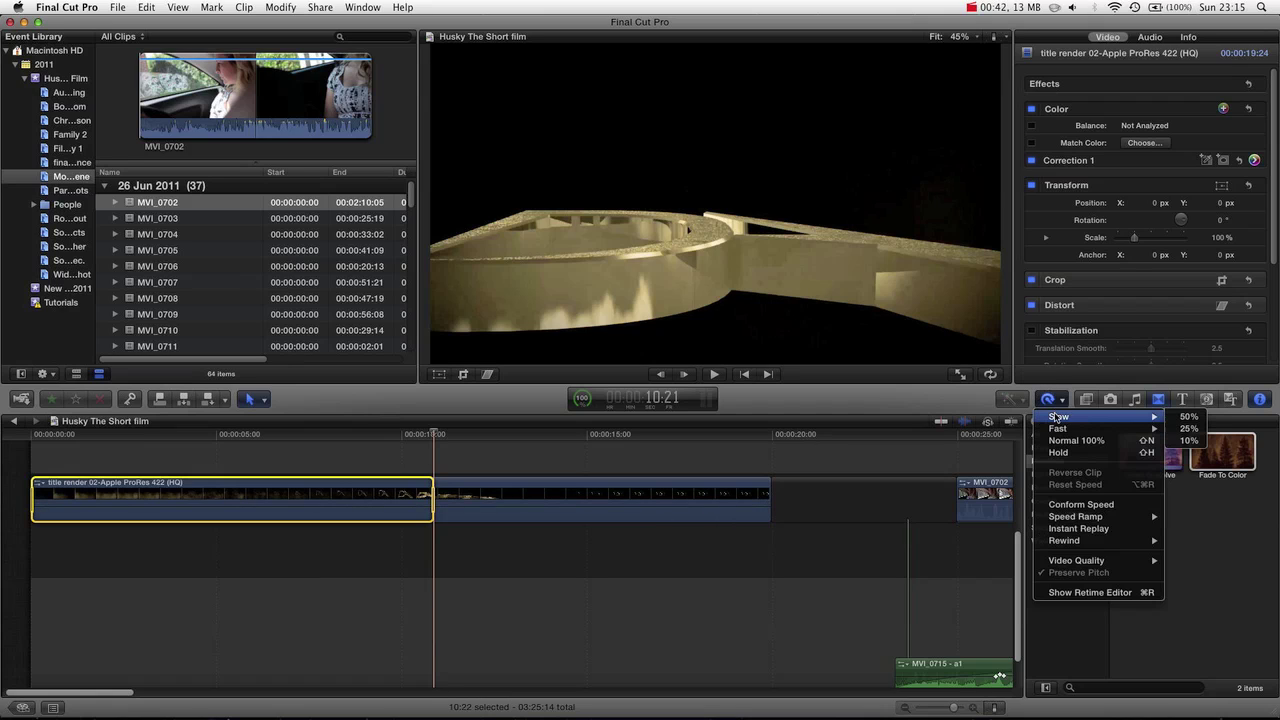
{"action": "left_click", "coordinate": [1187, 428]}
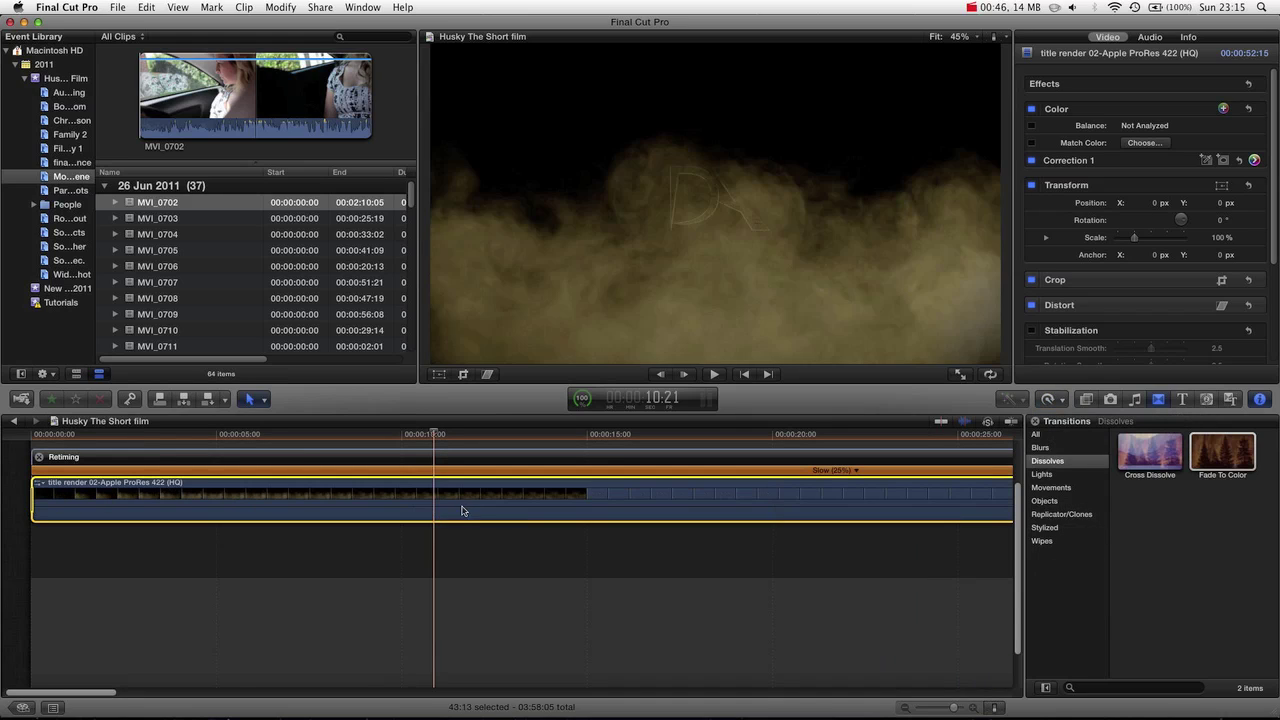
Return the slowed part of the title render clip to normal 100% speed and close its retiming display.
{"action": "scroll", "coordinate": [620, 530], "scroll_direction": "right", "scroll_amount": 5}
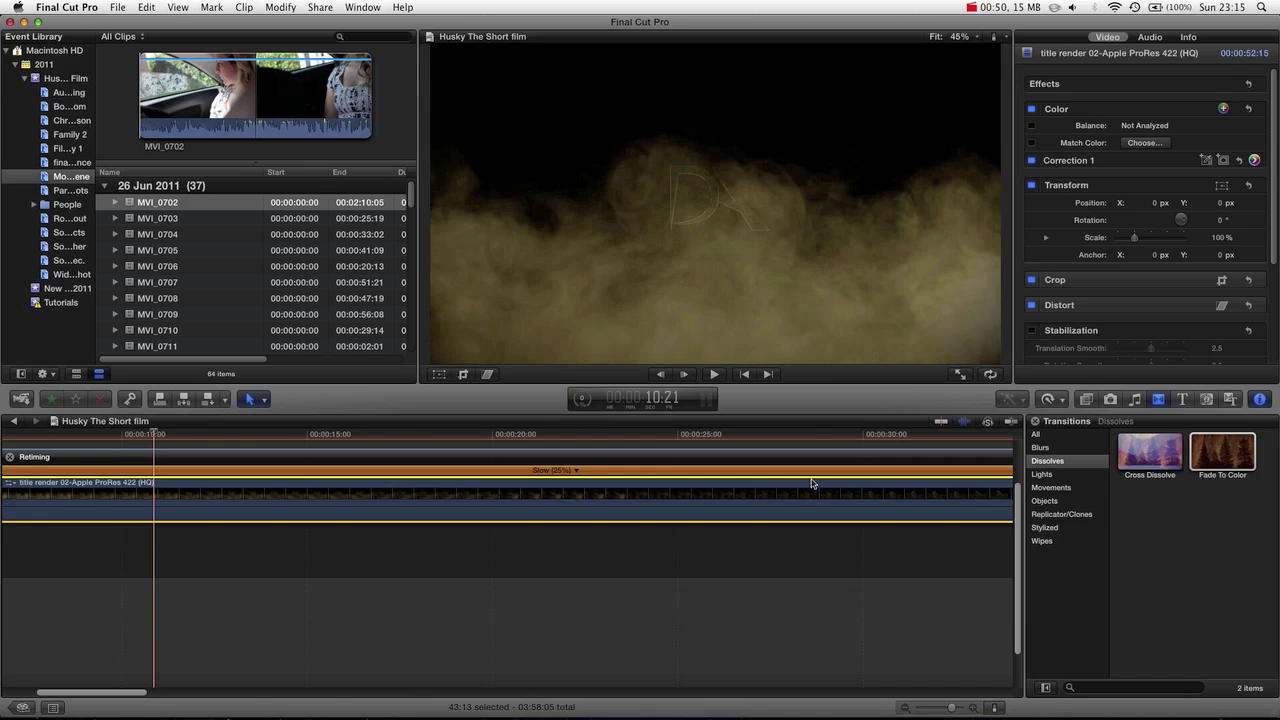
{"action": "key", "text": "shift+z"}
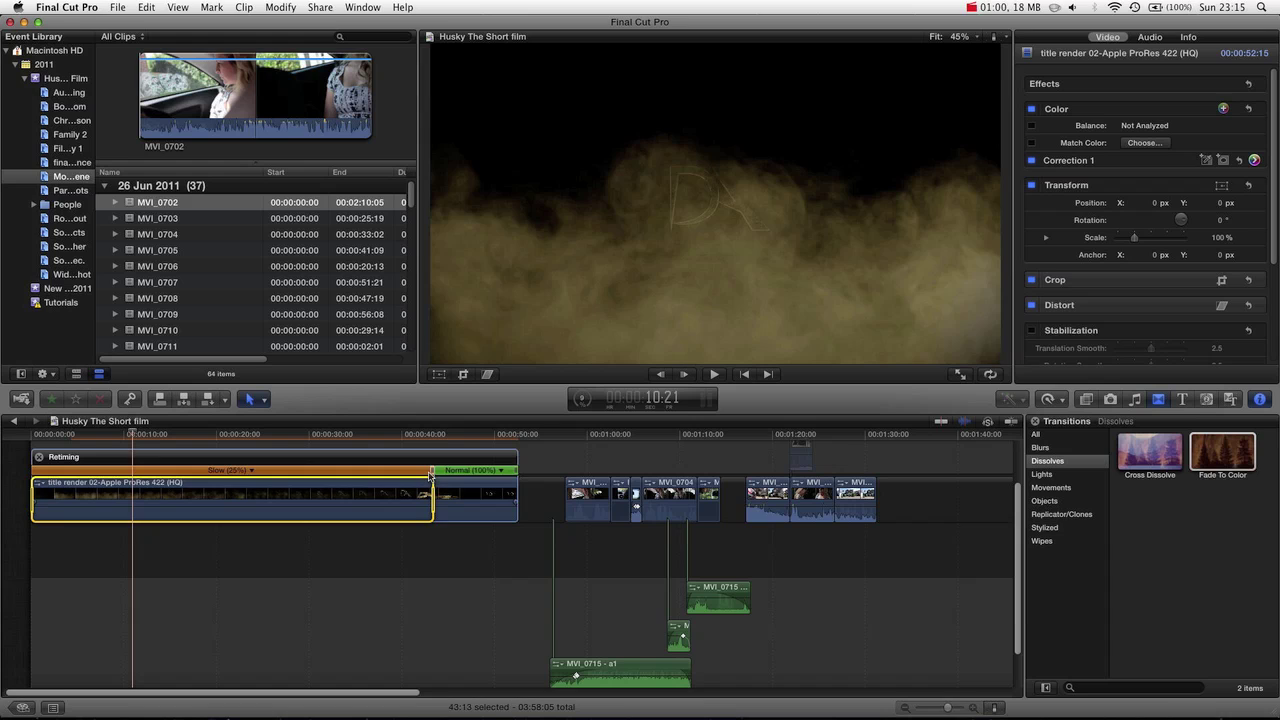
{"action": "left_click_drag", "start_coordinate": [430, 476], "coordinate": [127, 485]}
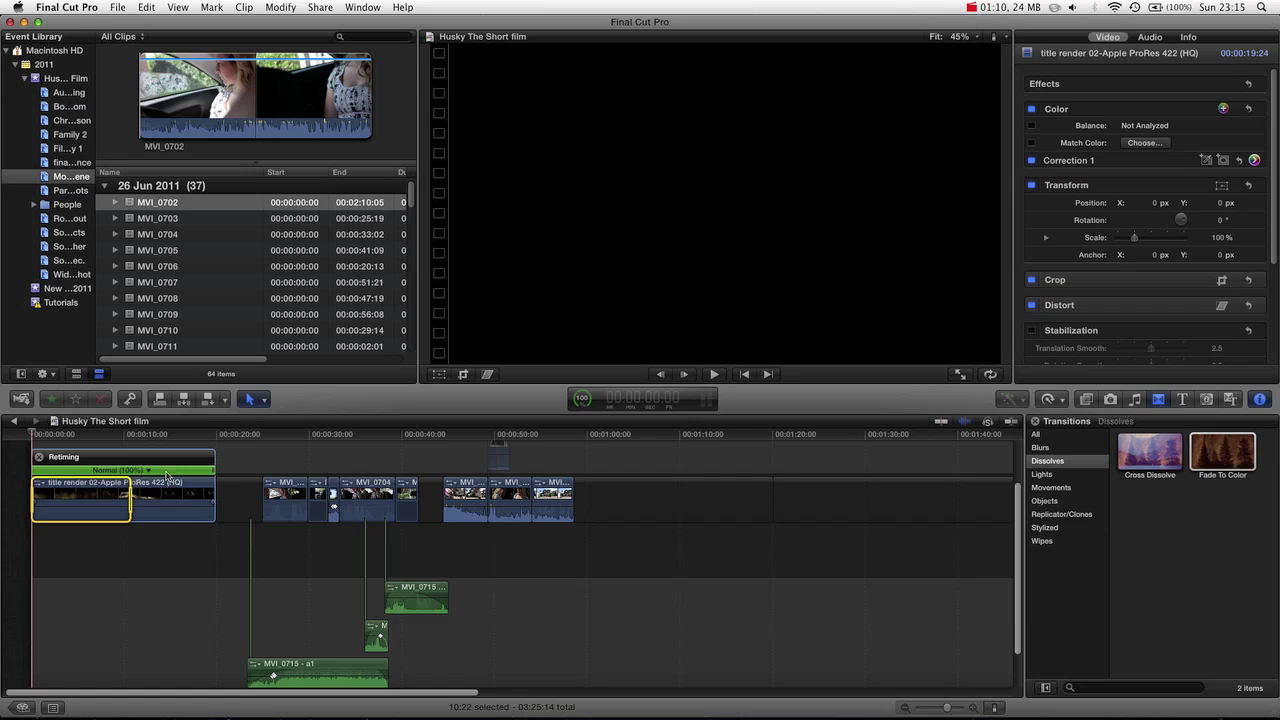
{"action": "left_click", "coordinate": [41, 459]}
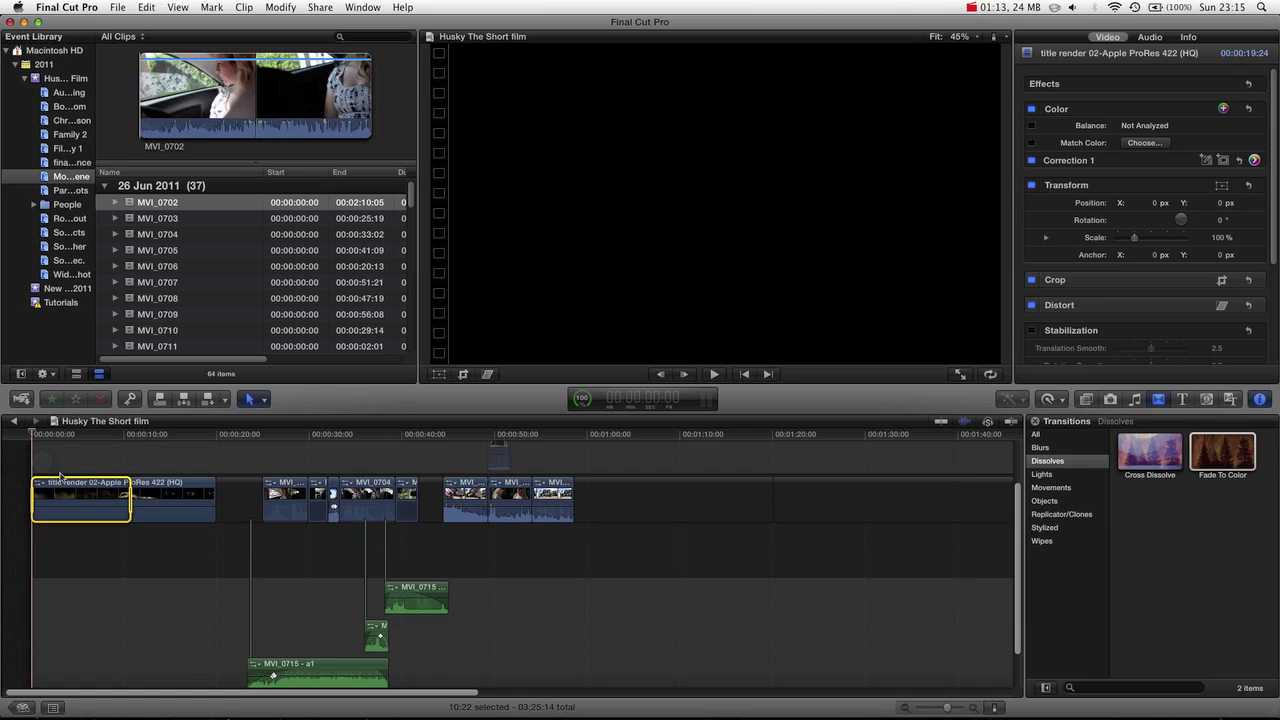
Split the title render clip in two at about 10:20 with the Blade tool.
{"action": "left_click", "coordinate": [136, 464]}
{"action": "left_click", "coordinate": [133, 490]}
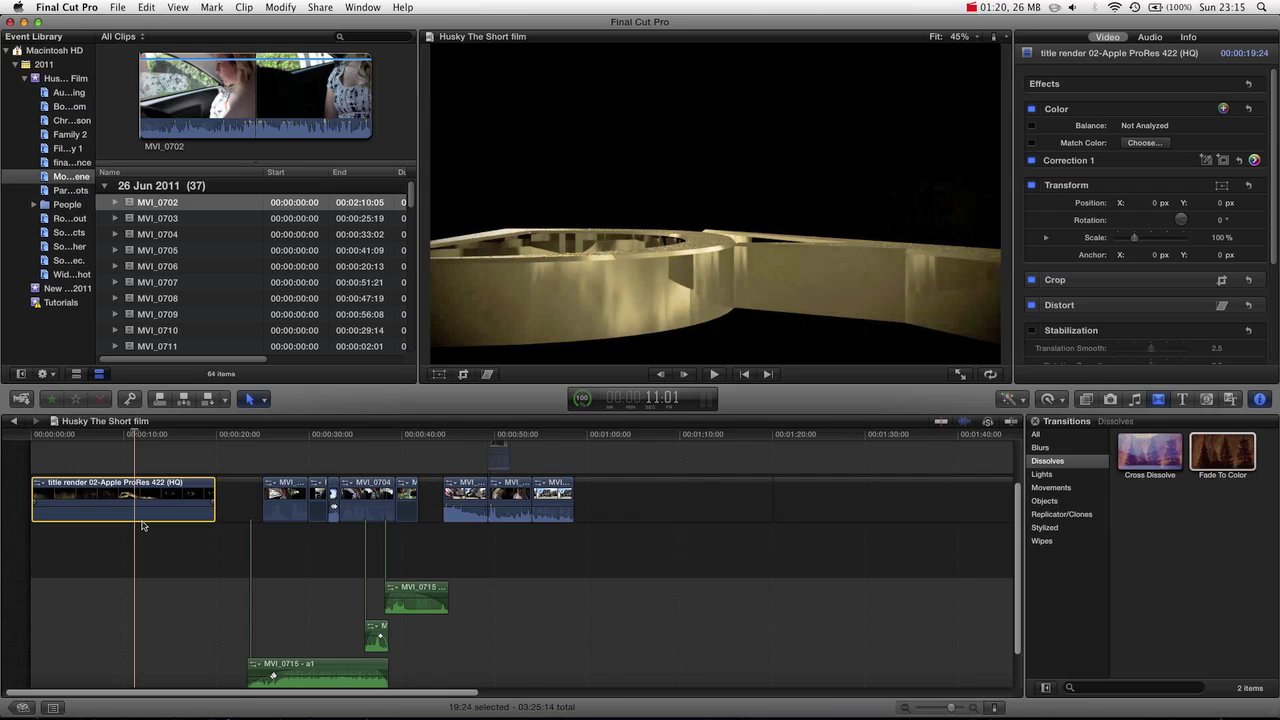
{"action": "key", "text": "super+equal"}
{"action": "key", "text": "super+equal"}
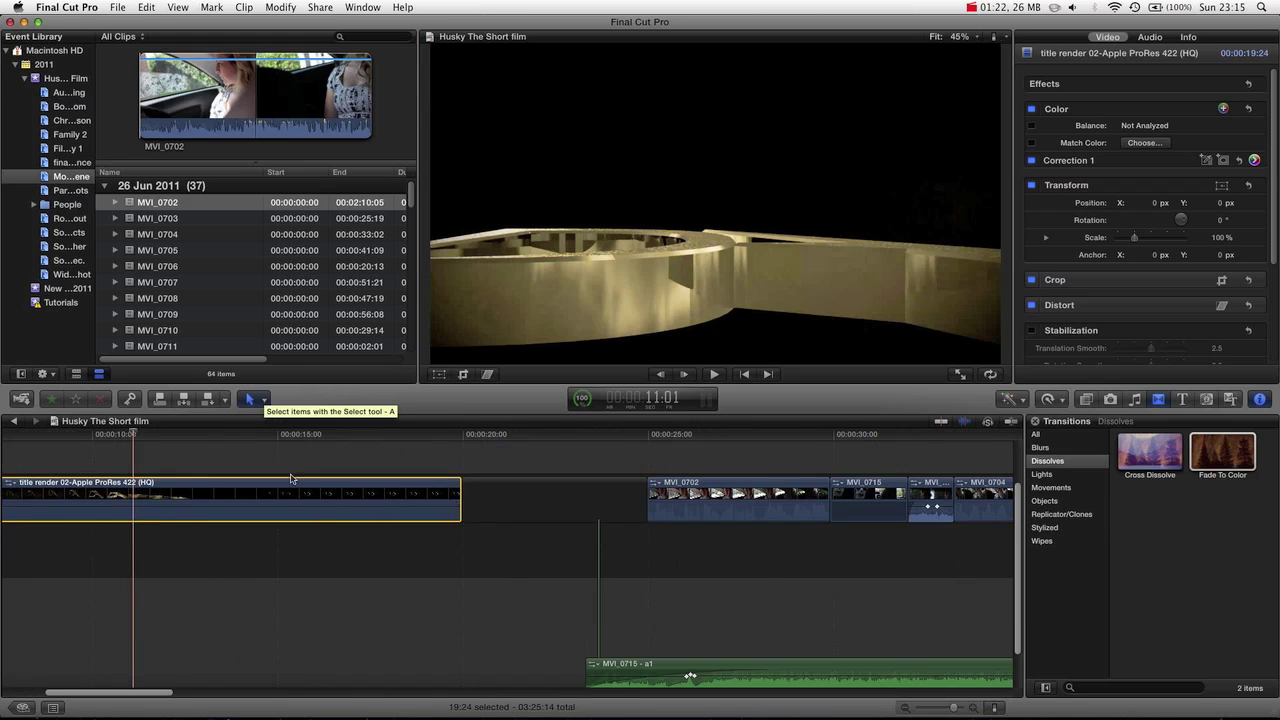
{"action": "scroll", "coordinate": [293, 479], "scroll_direction": "left", "scroll_amount": 5}
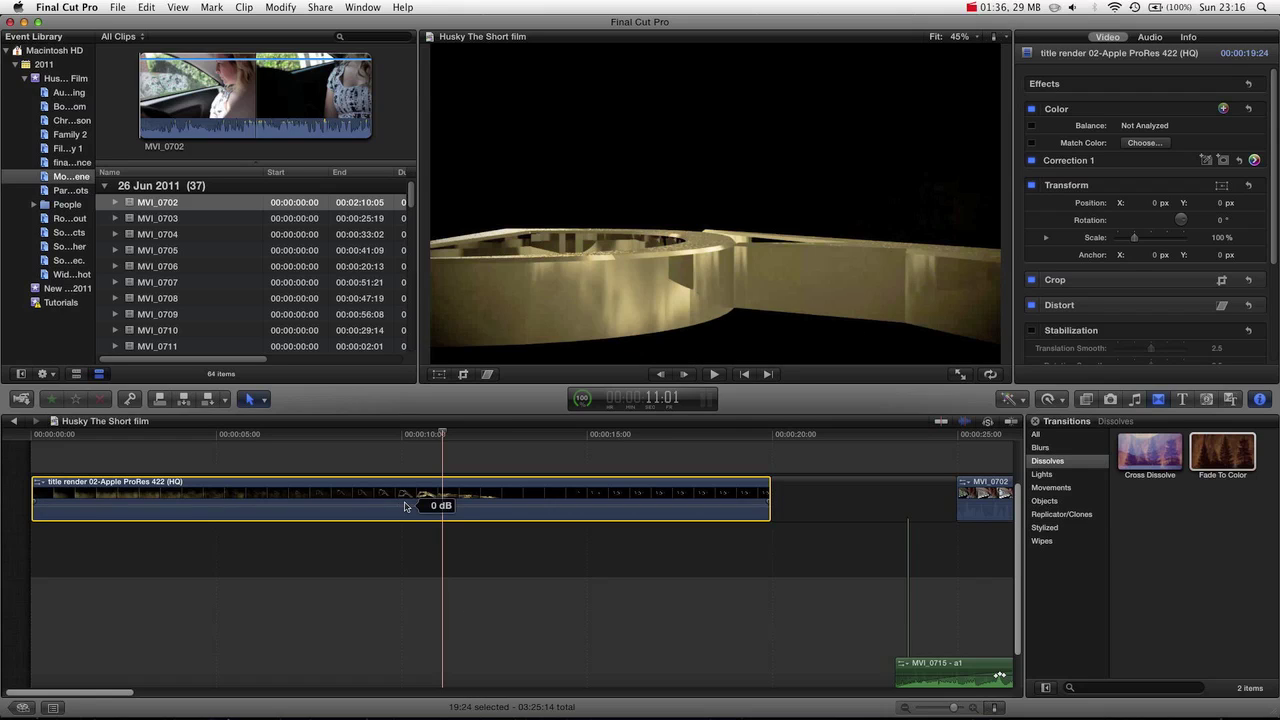
{"action": "key", "text": "alt"}
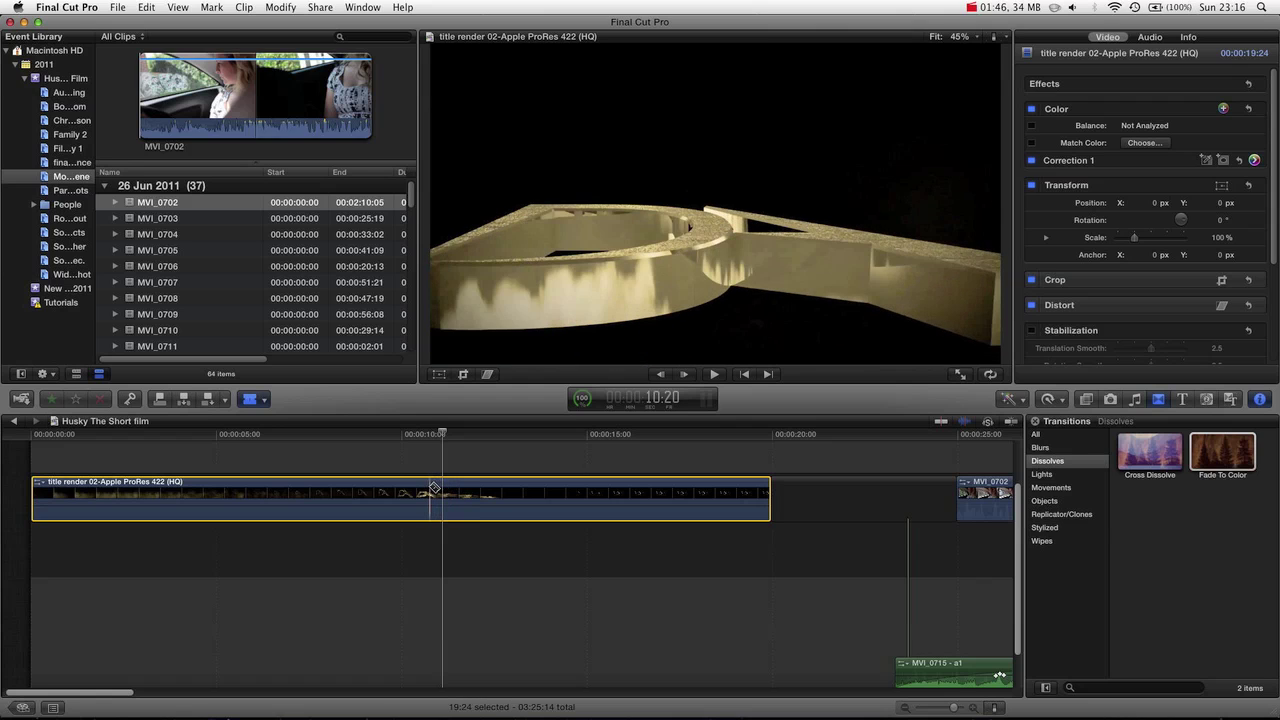
{"action": "left_click", "coordinate": [435, 488]}
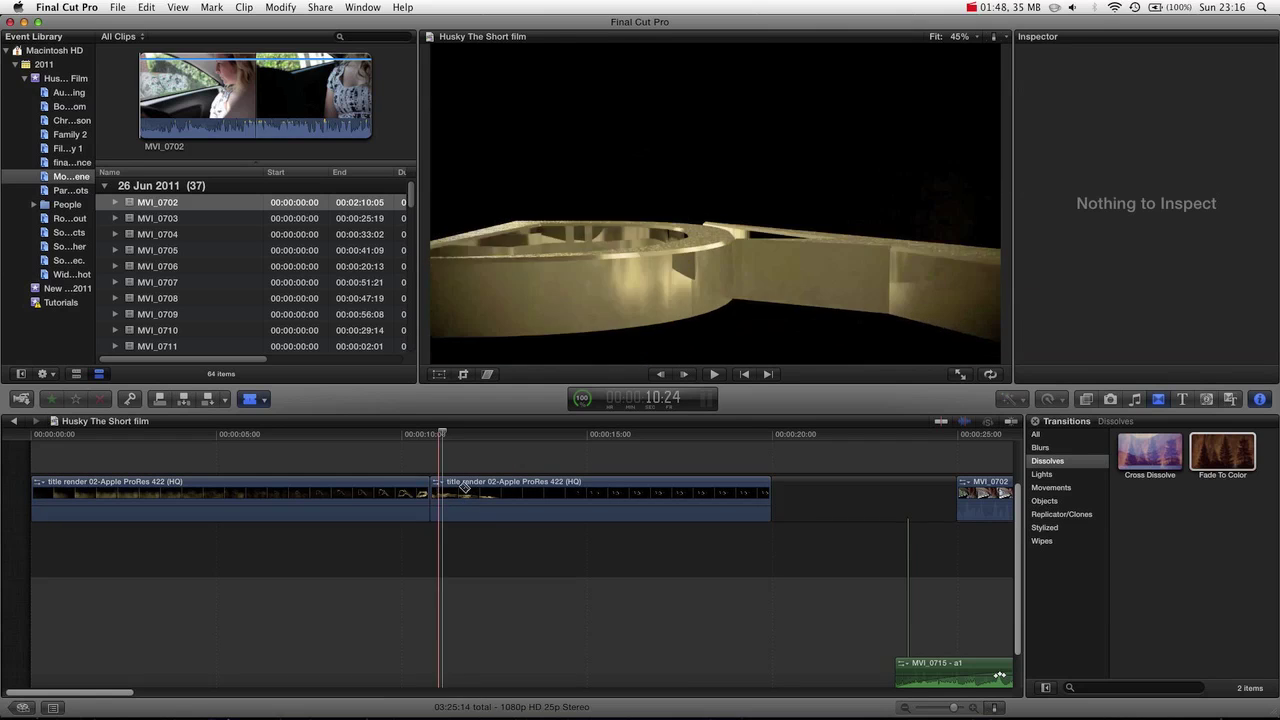
{"action": "key", "text": "a"}
Move the second title render section about 1:09 later with the Position tool, leaving a gap after the first section.
{"action": "mouse_move", "coordinate": [487, 488]}
{"action": "left_mouse_down"}
{"action": "mouse_move", "coordinate": [523, 484]}
{"action": "mouse_move", "coordinate": [502, 486]}
{"action": "left_mouse_up"}
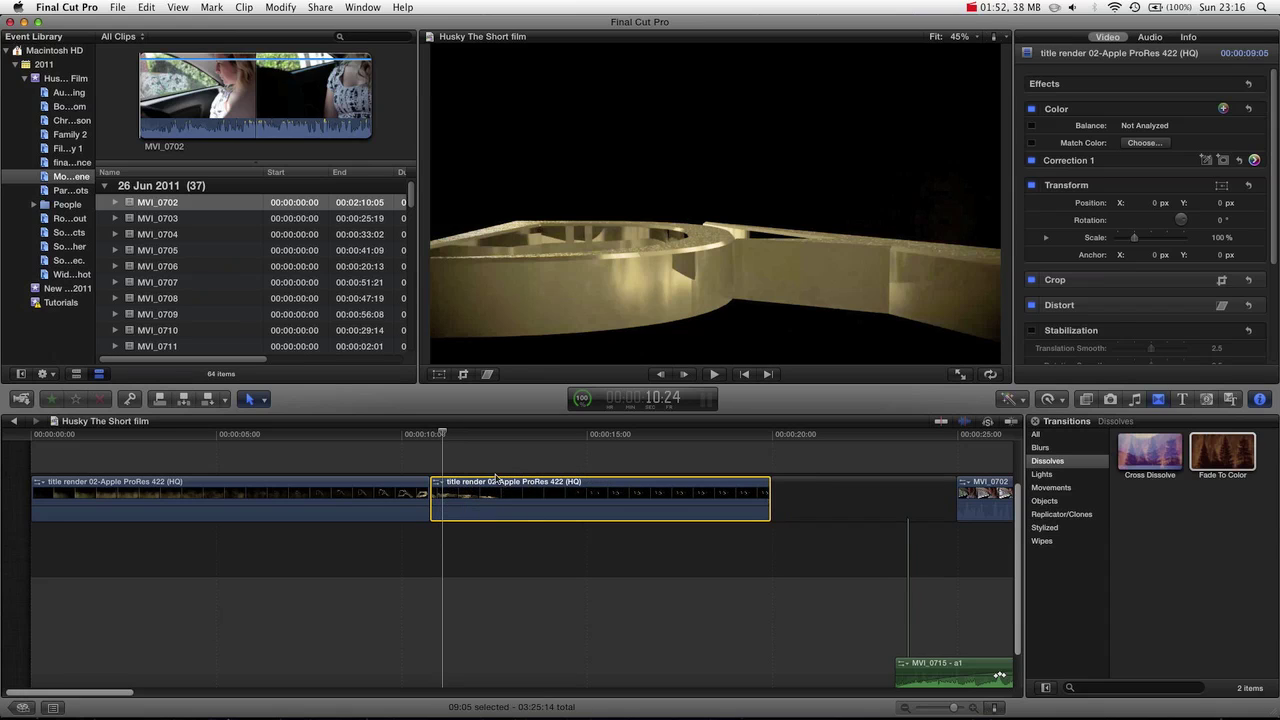
{"action": "mouse_move", "coordinate": [509, 486]}
{"action": "left_mouse_down"}
{"action": "mouse_move", "coordinate": [545, 483]}
{"action": "mouse_move", "coordinate": [503, 485]}
{"action": "left_mouse_up"}
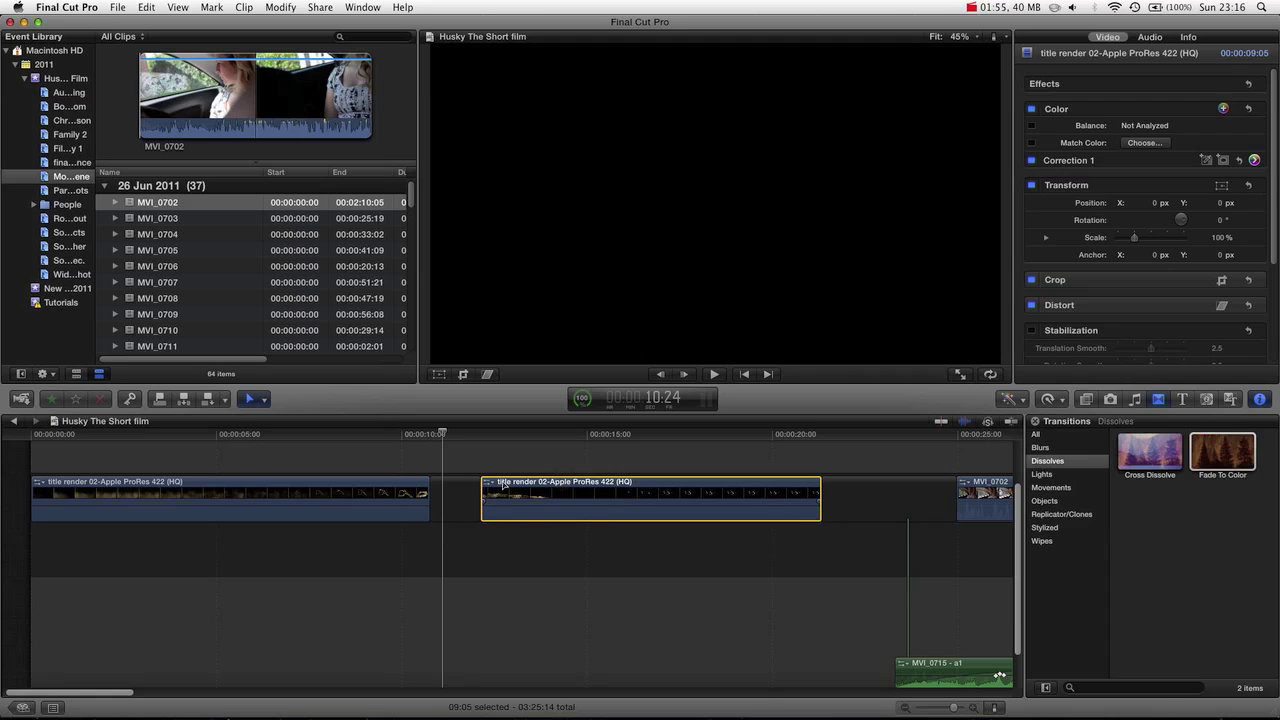
Try deleting the gap between the two title sections and move the second section back against the first.
{"action": "left_click", "coordinate": [444, 508]}
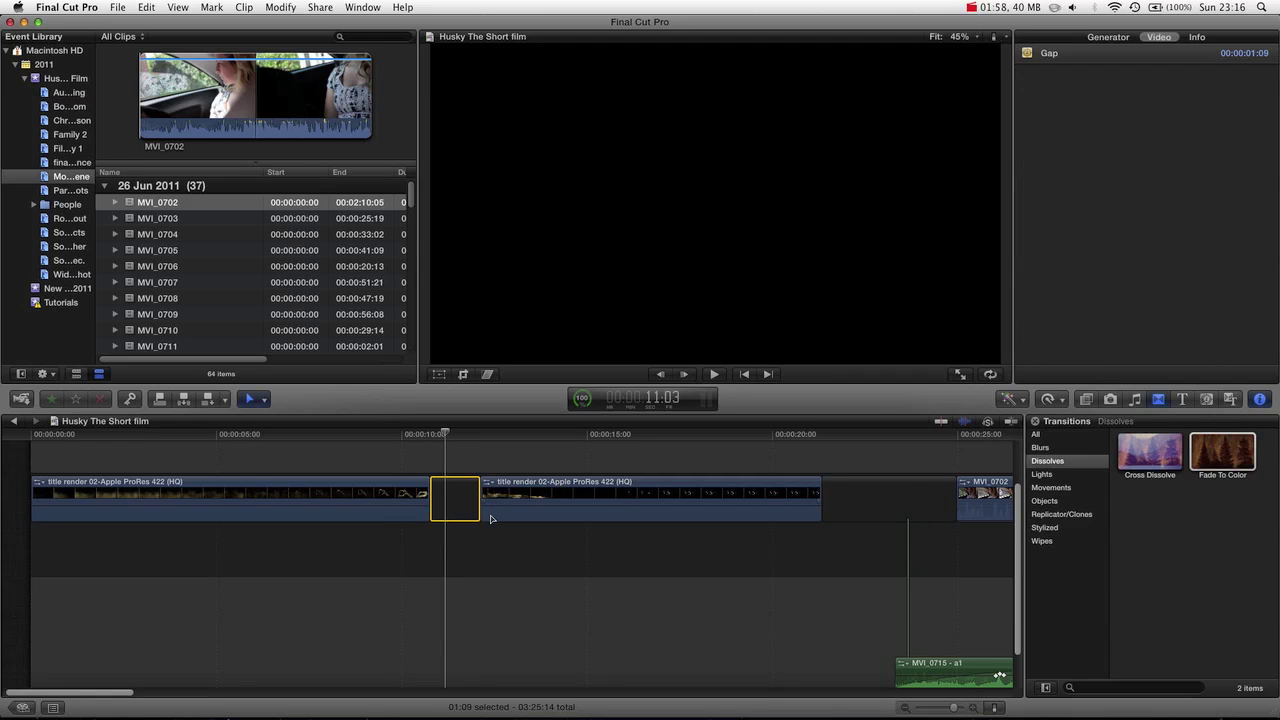
{"action": "key", "text": "Delete"}
{"action": "key", "text": "super+z"}
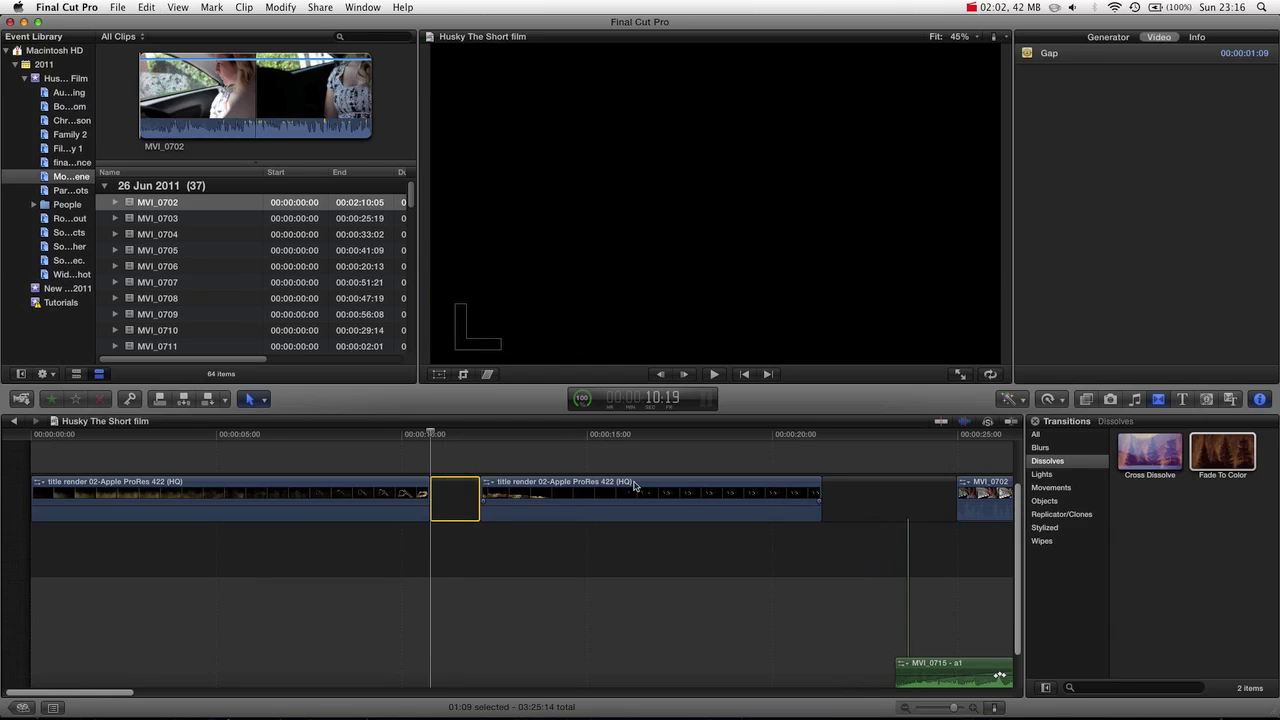
{"action": "left_click_drag", "start_coordinate": [636, 482], "coordinate": [436, 493]}
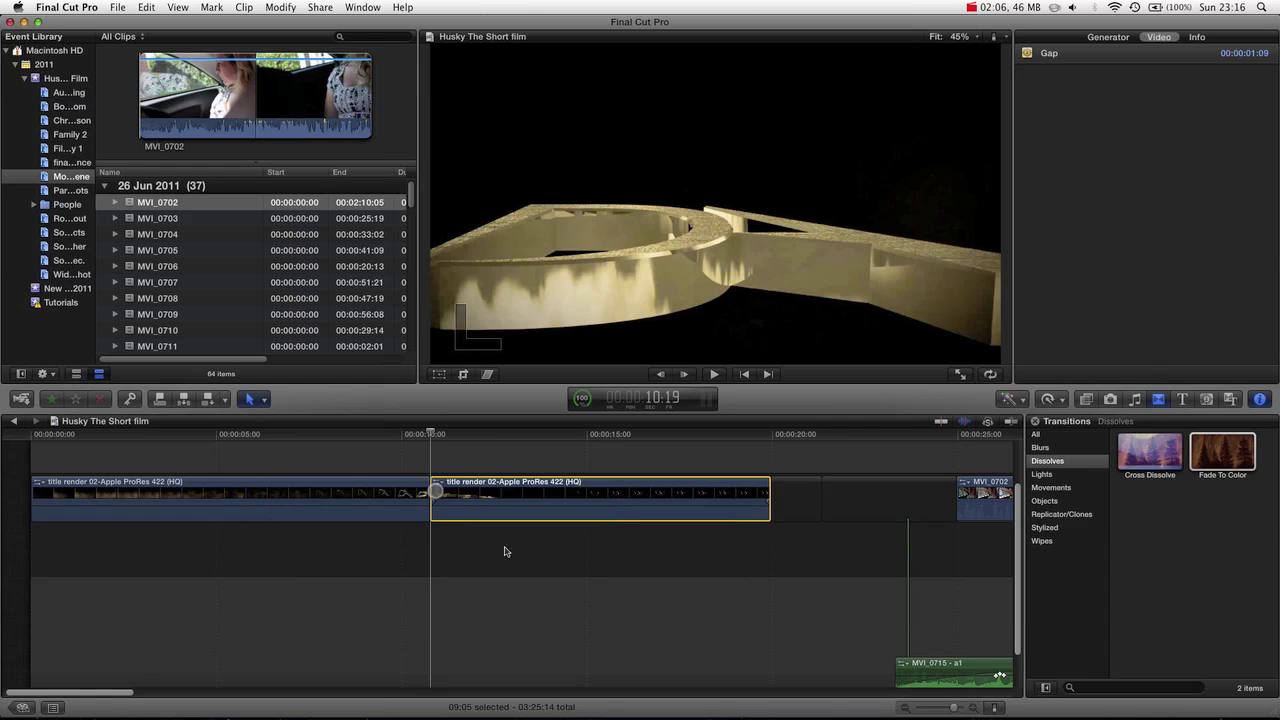
Turn on snapping and connect the MVI_0702 clip above the second title render section, about one second after that section's start.
{"action": "left_click_drag", "start_coordinate": [422, 438], "coordinate": [455, 436]}
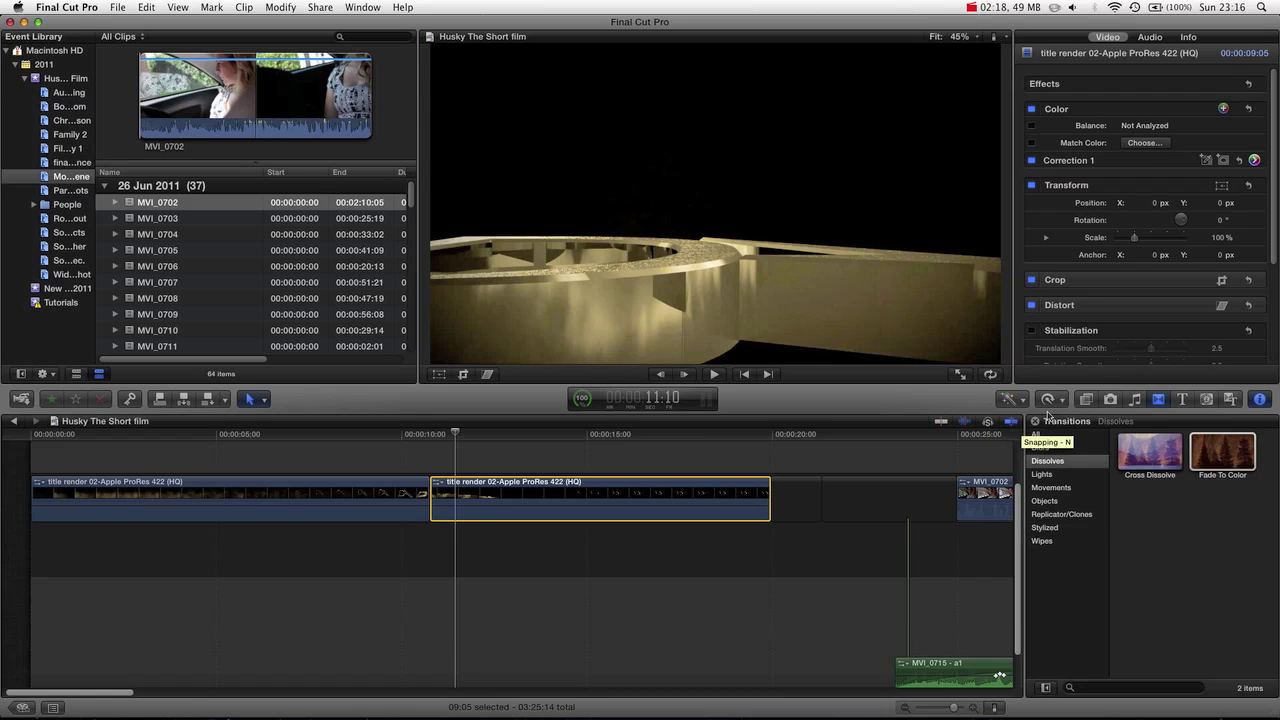
{"action": "left_click", "coordinate": [1011, 421]}
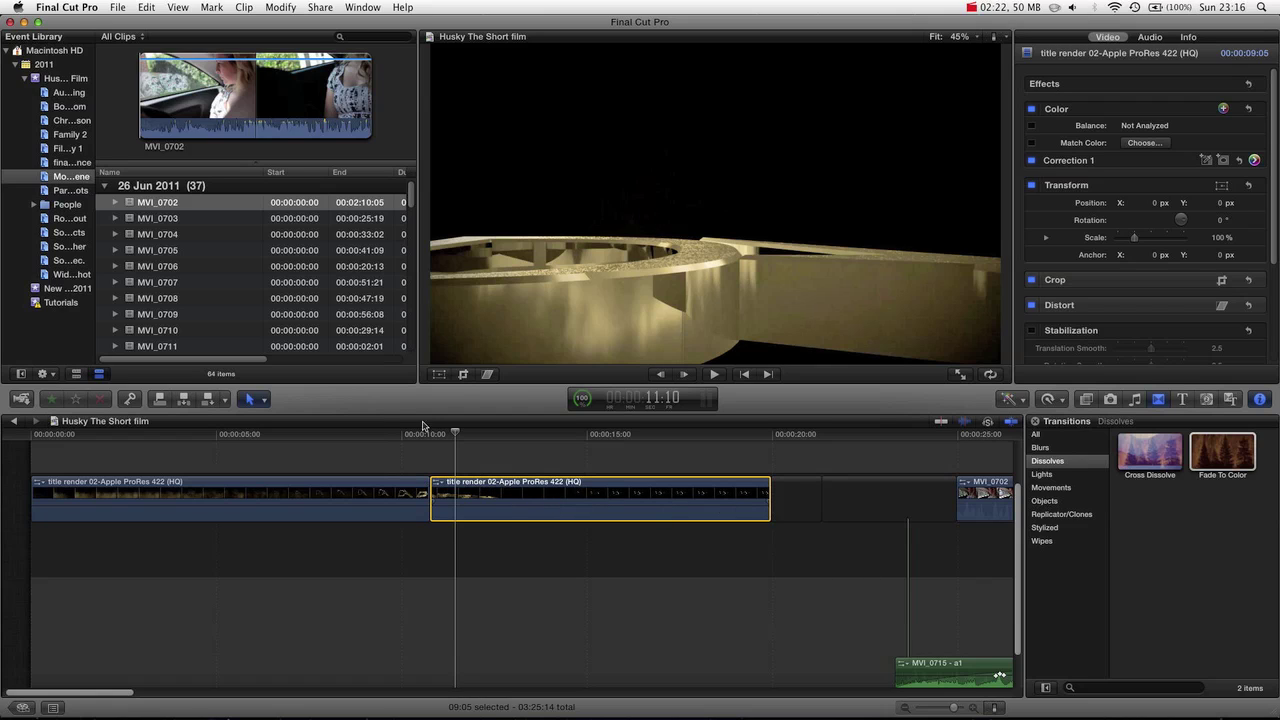
{"action": "left_click_drag", "start_coordinate": [131, 207], "coordinate": [466, 441]}
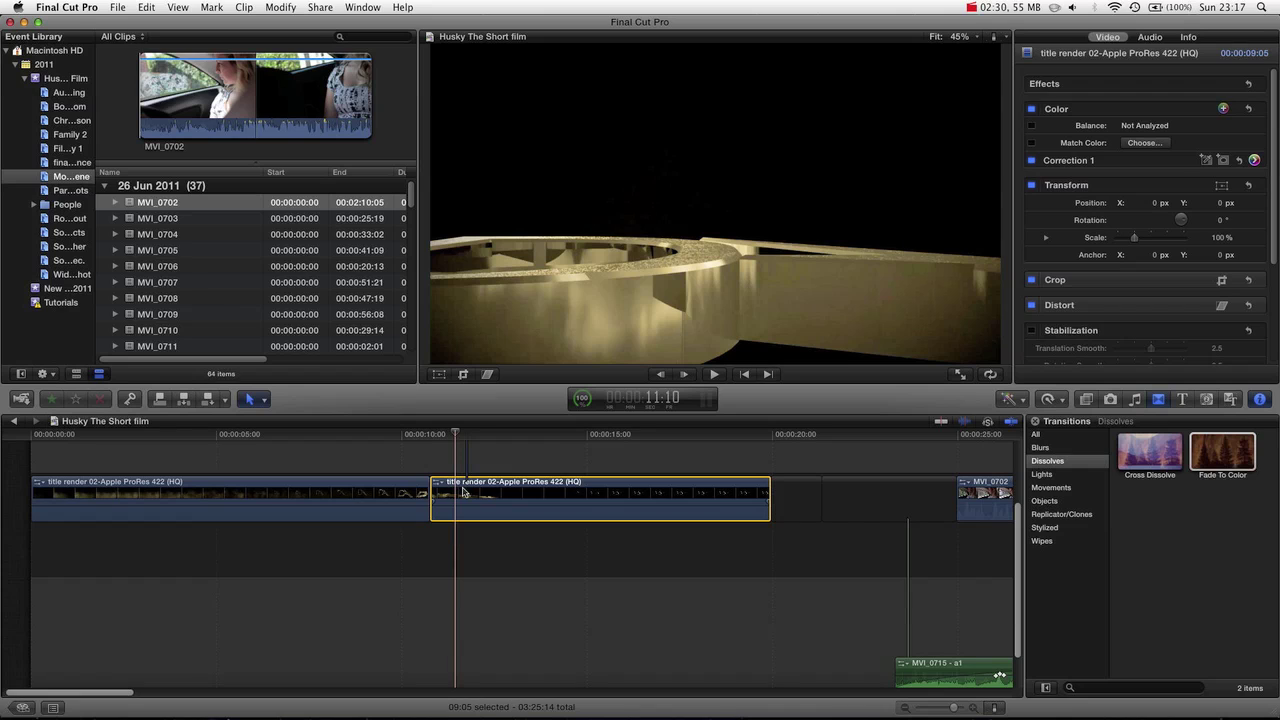
Blade the second title render section exactly at the start of the connected MVI_0702 clip.
{"action": "key", "text": "b"}
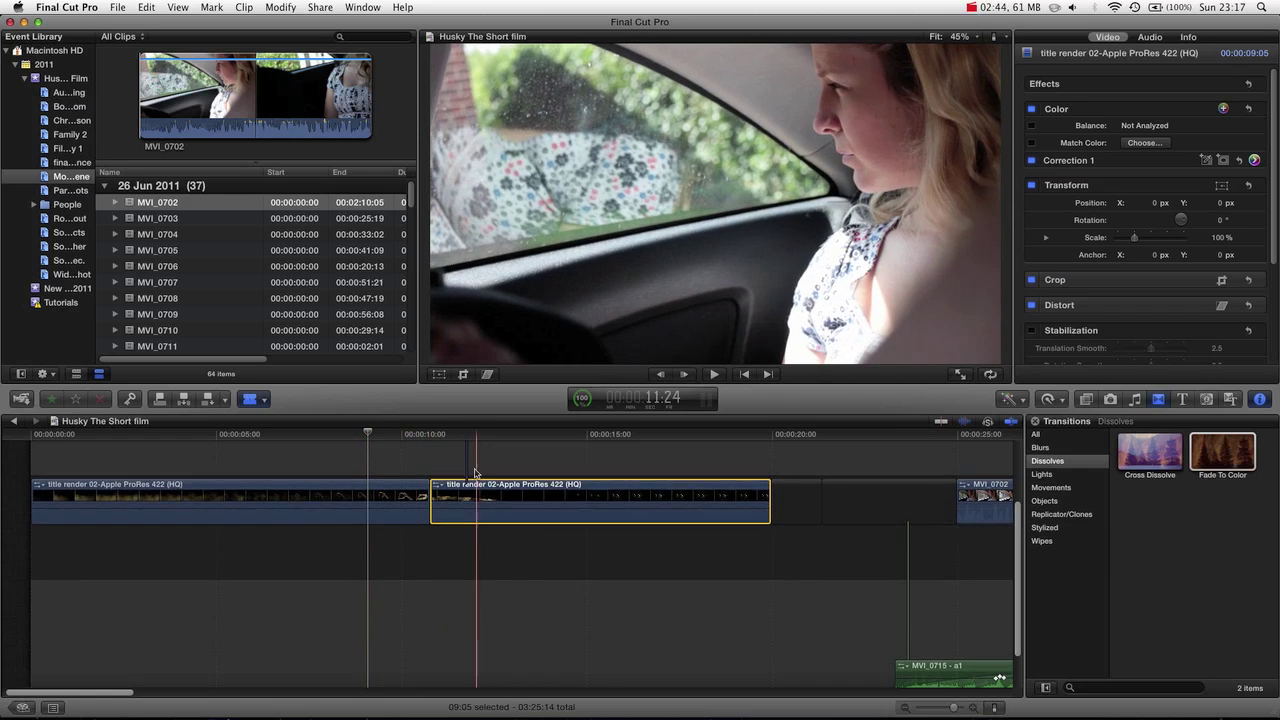
{"action": "key", "text": "q"}
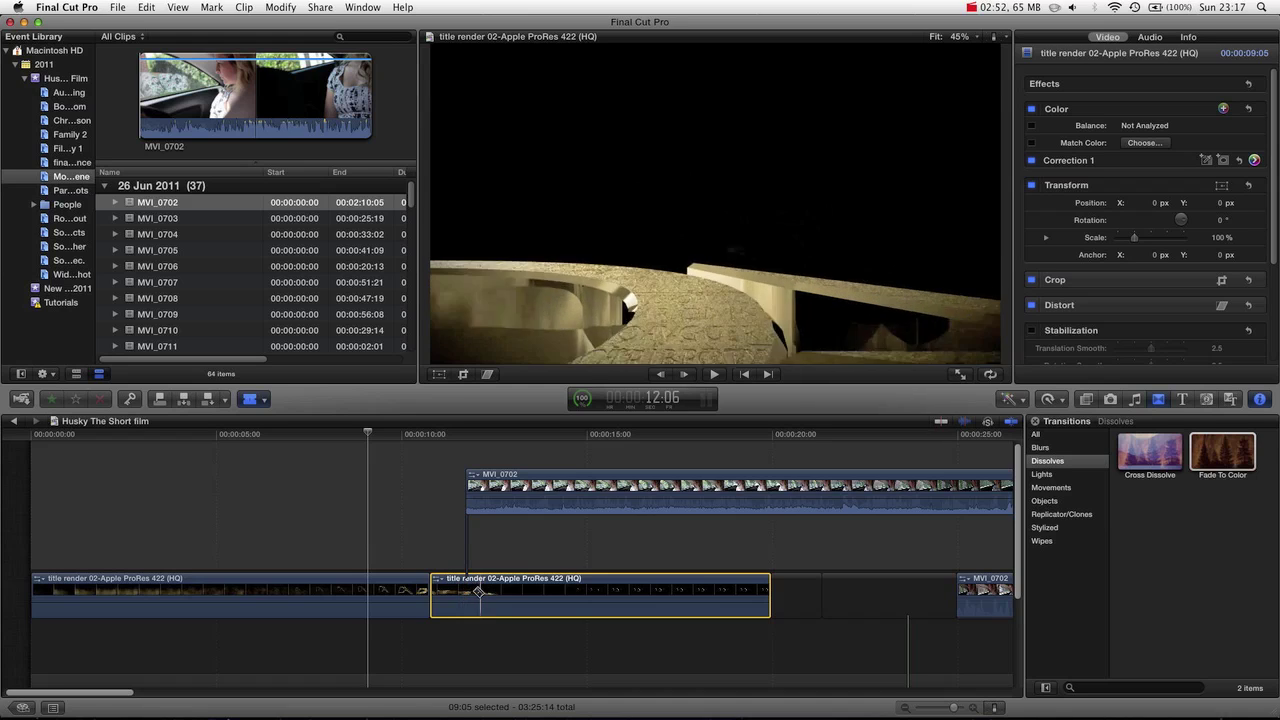
{"action": "key", "text": "b"}
{"action": "left_click", "coordinate": [466, 590]}
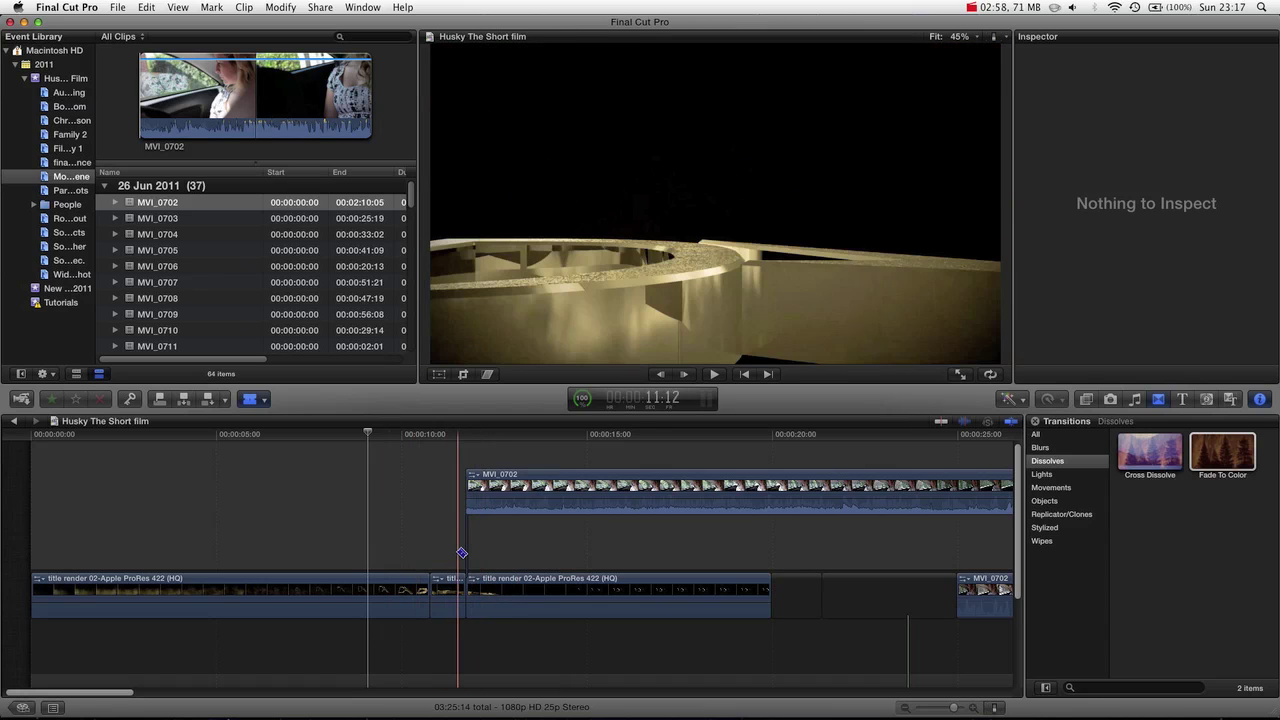
{"action": "key", "text": "a"}
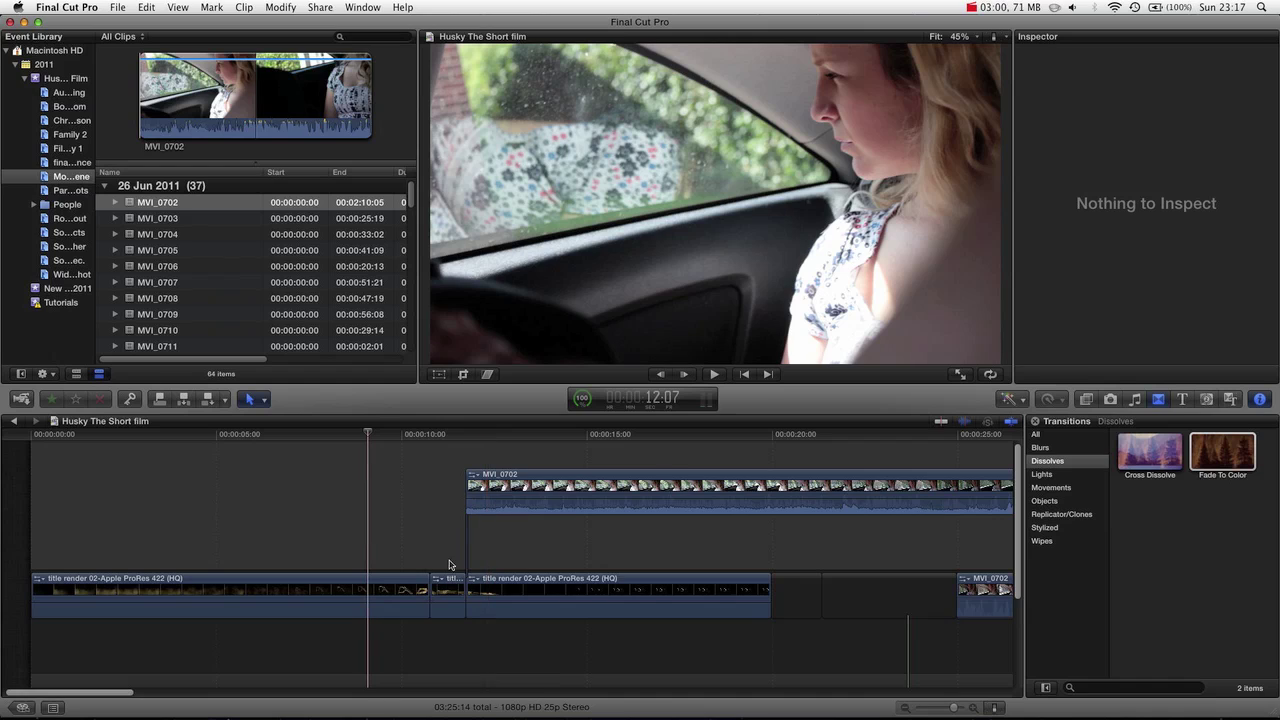
Delete the connected MVI_0702 clip above the title sections.
{"action": "left_click", "coordinate": [494, 485]}
{"action": "key", "text": "Delete"}
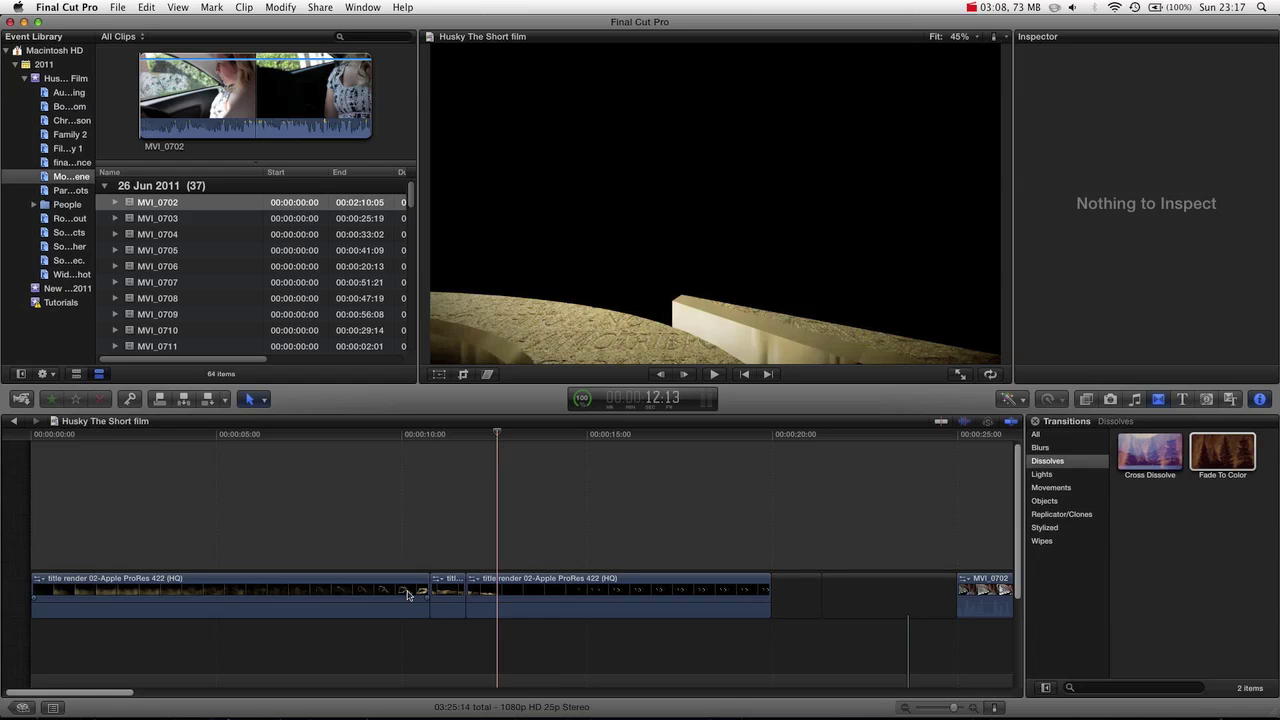
Insert the full MVI_0702 clip into the last title render section at 13:10.
{"action": "left_click", "coordinate": [529, 603]}
{"action": "key", "text": "w"}
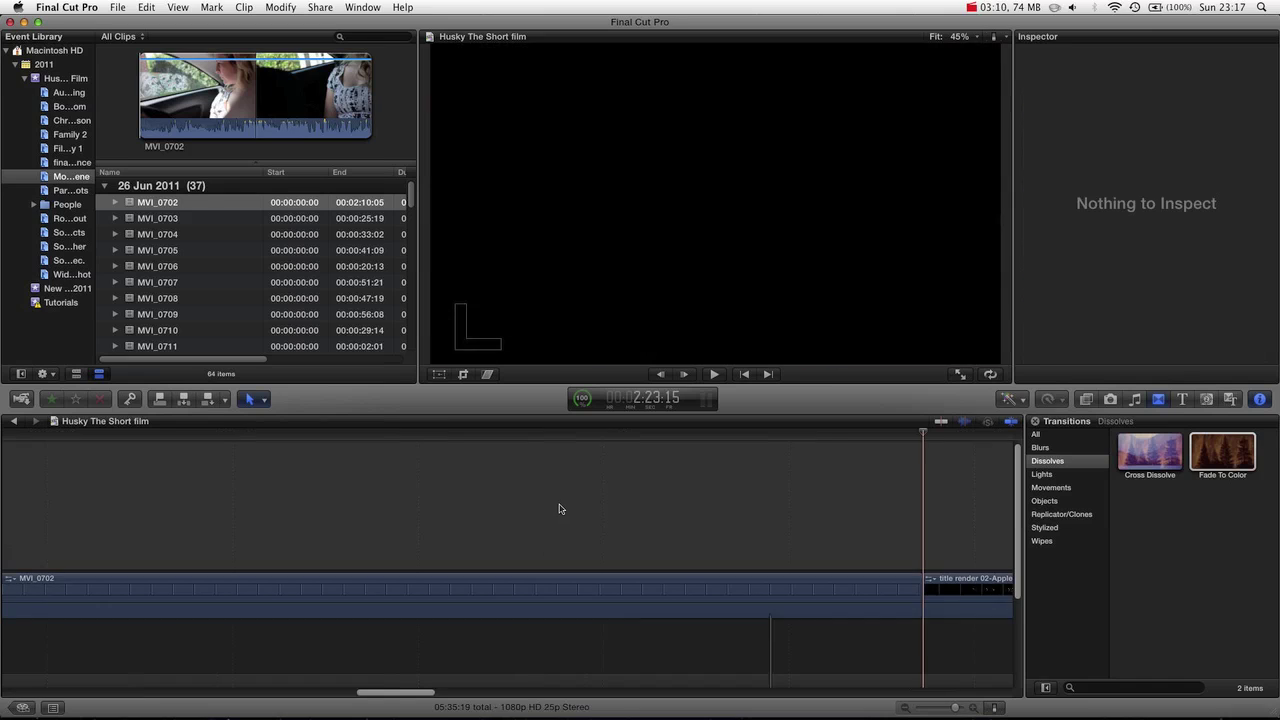
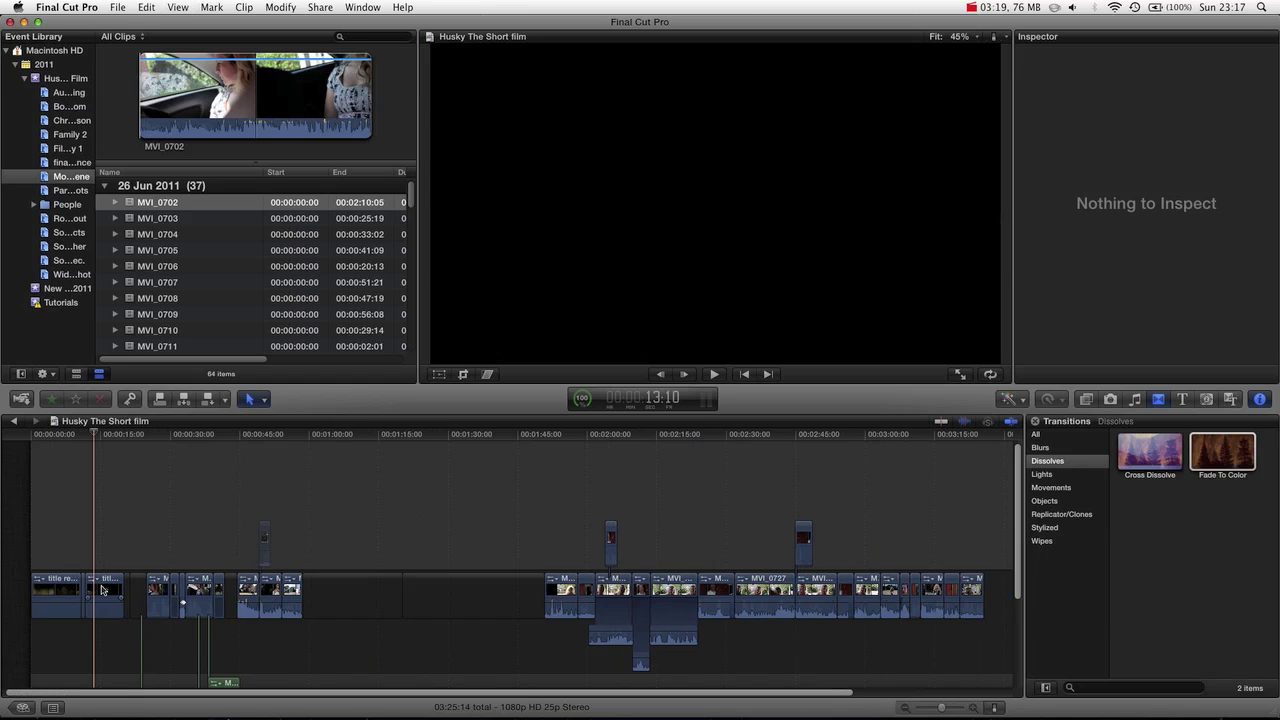
Mark a range about 6:11 long at the end of the last title render section.
{"action": "left_click", "coordinate": [106, 586]}
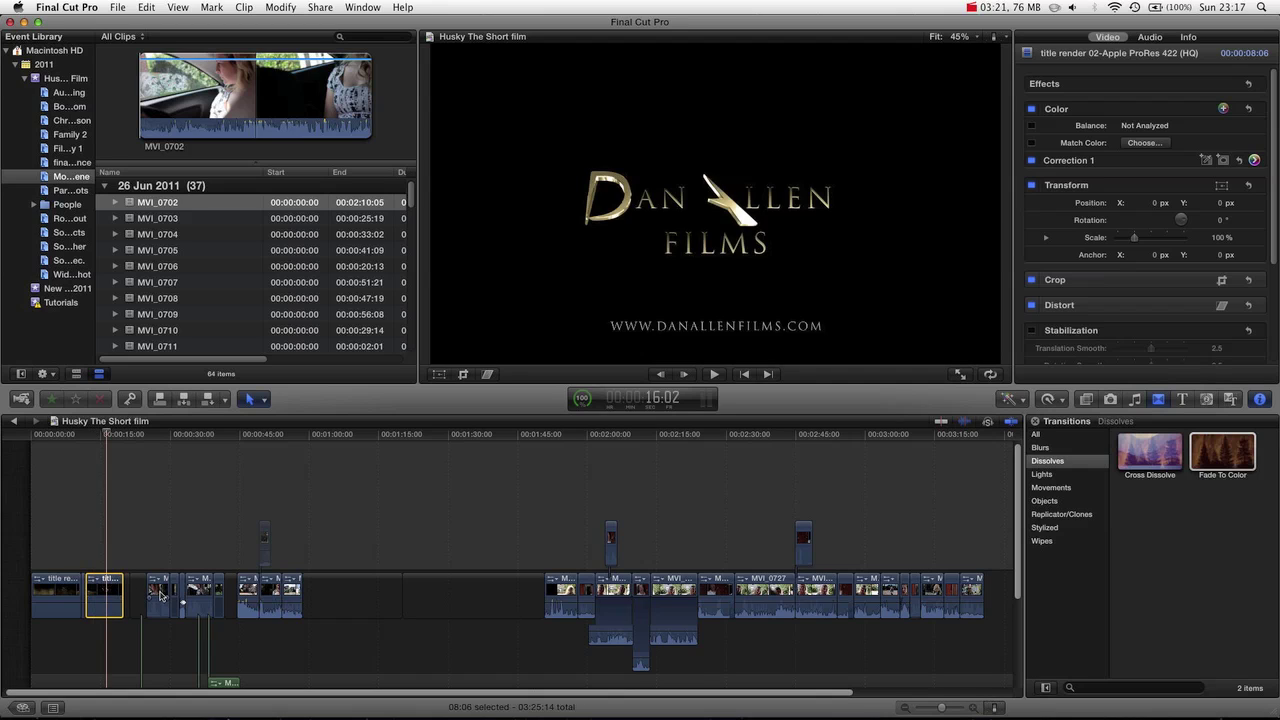
{"action": "key", "text": "super+b"}
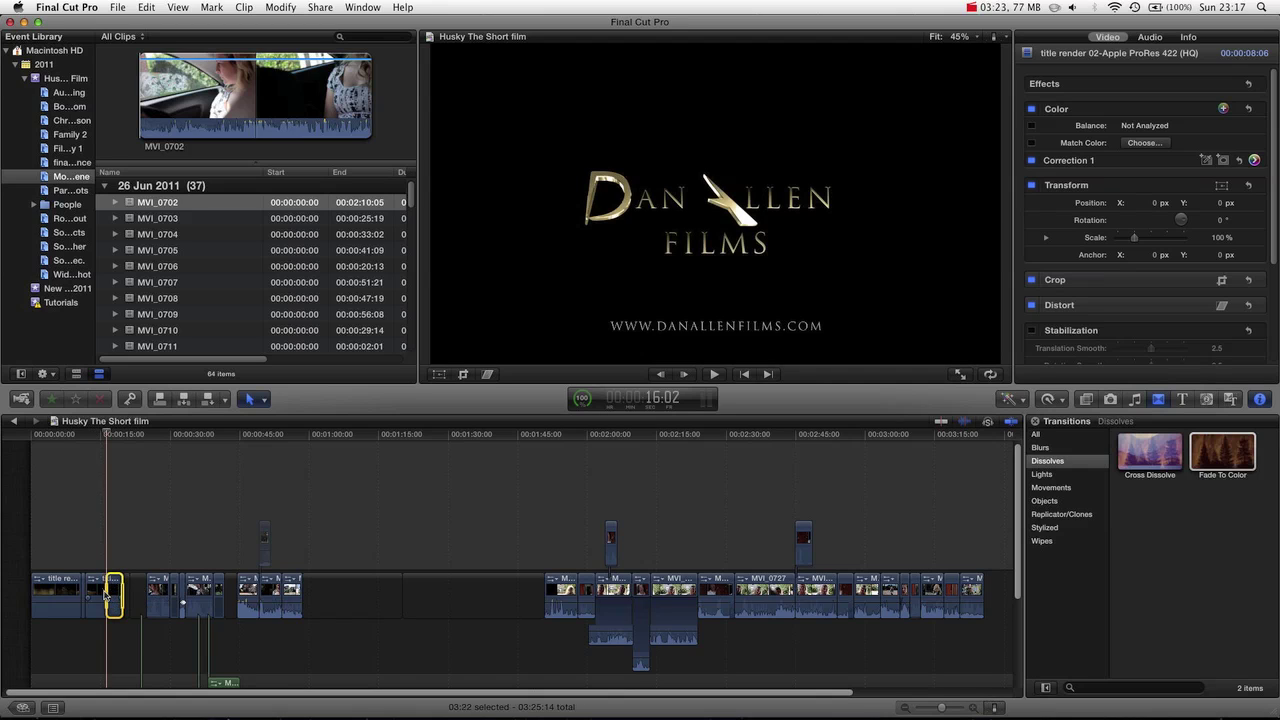
{"action": "left_click_drag", "start_coordinate": [105, 591], "coordinate": [96, 590]}
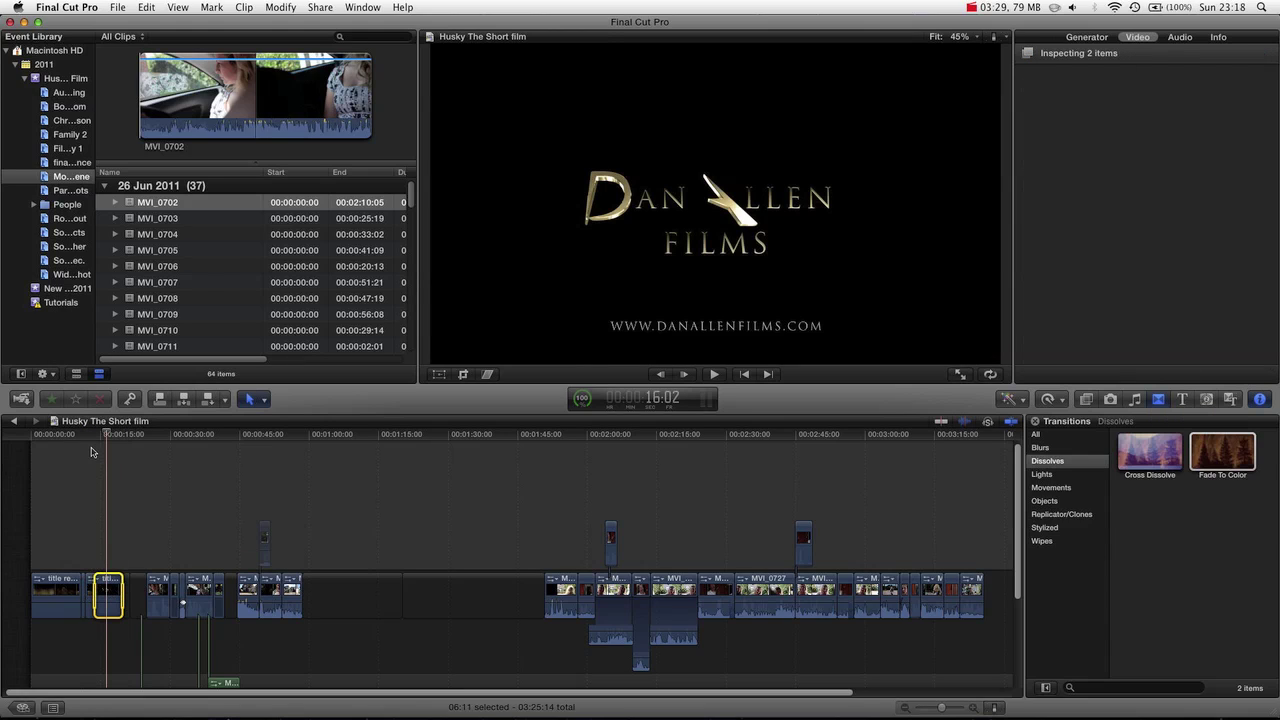
Adjust both ends of the range in the last title render section so it starts at 11:24 and spans about 6:24.
{"action": "key", "text": "super+equal"}
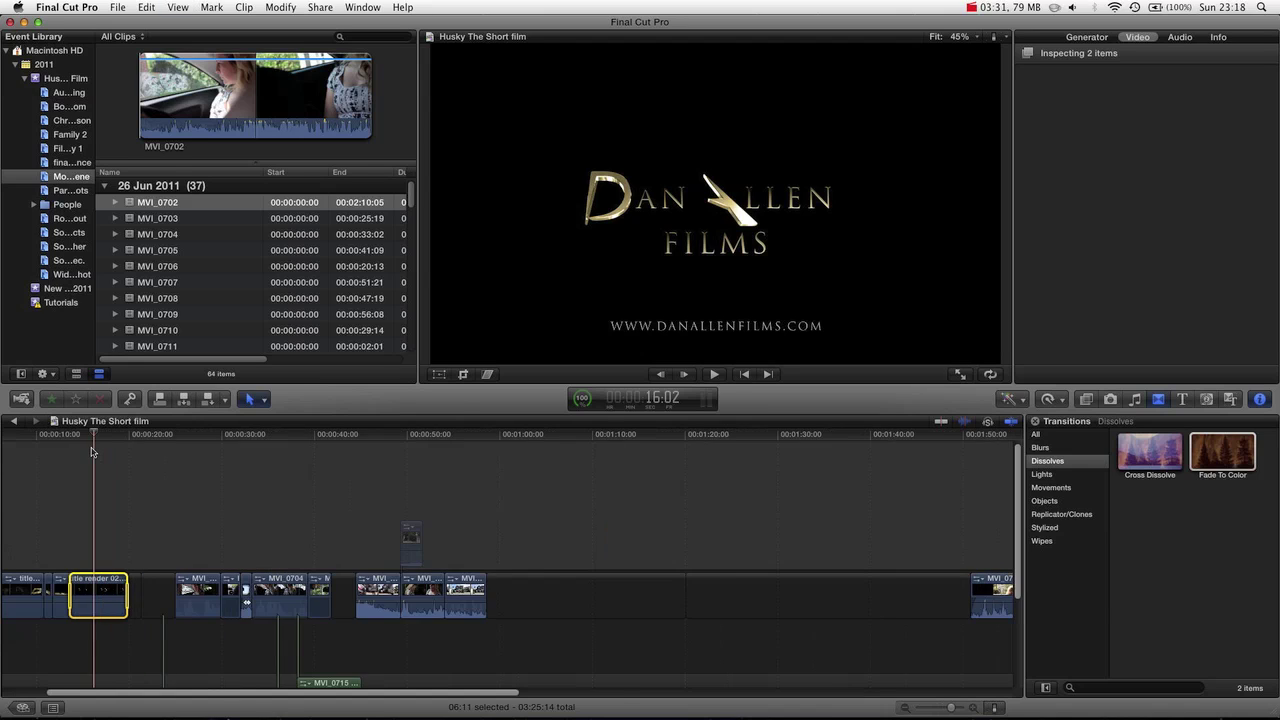
{"action": "scroll", "coordinate": [196, 540], "scroll_direction": "left", "scroll_amount": 10}
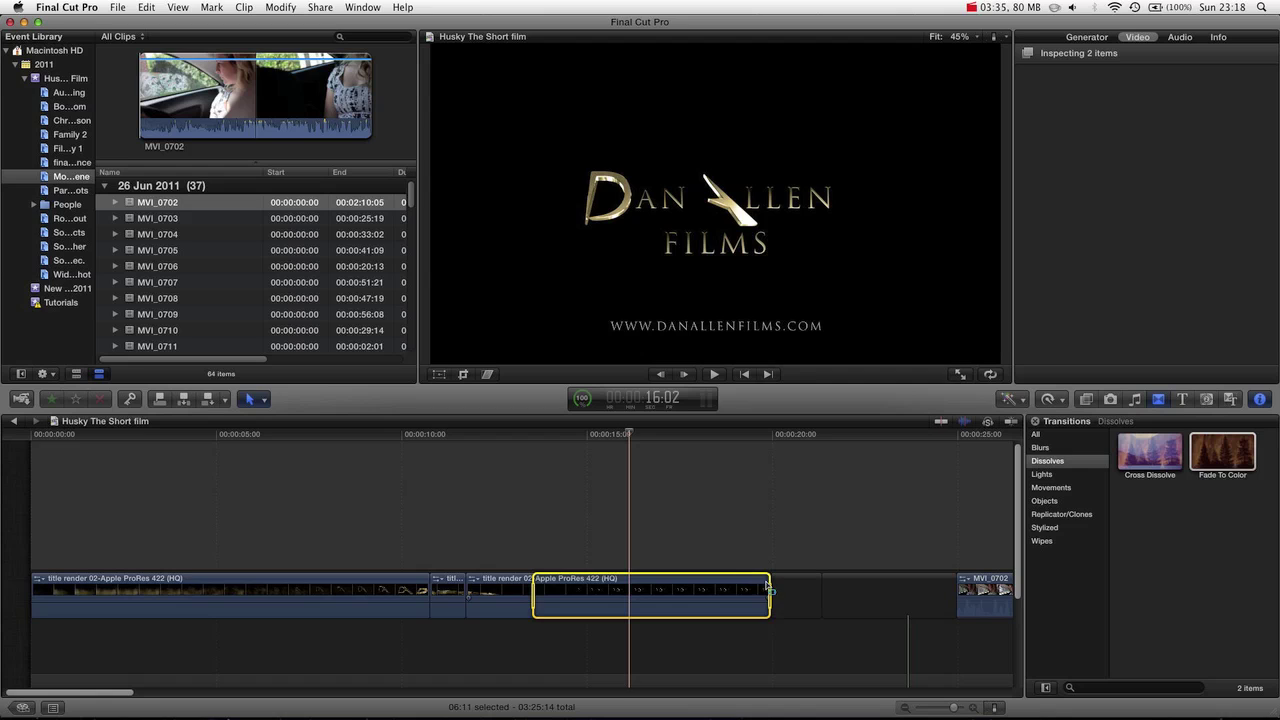
{"action": "left_click_drag", "start_coordinate": [769, 588], "coordinate": [731, 588]}
{"action": "left_click_drag", "start_coordinate": [535, 593], "coordinate": [476, 591]}
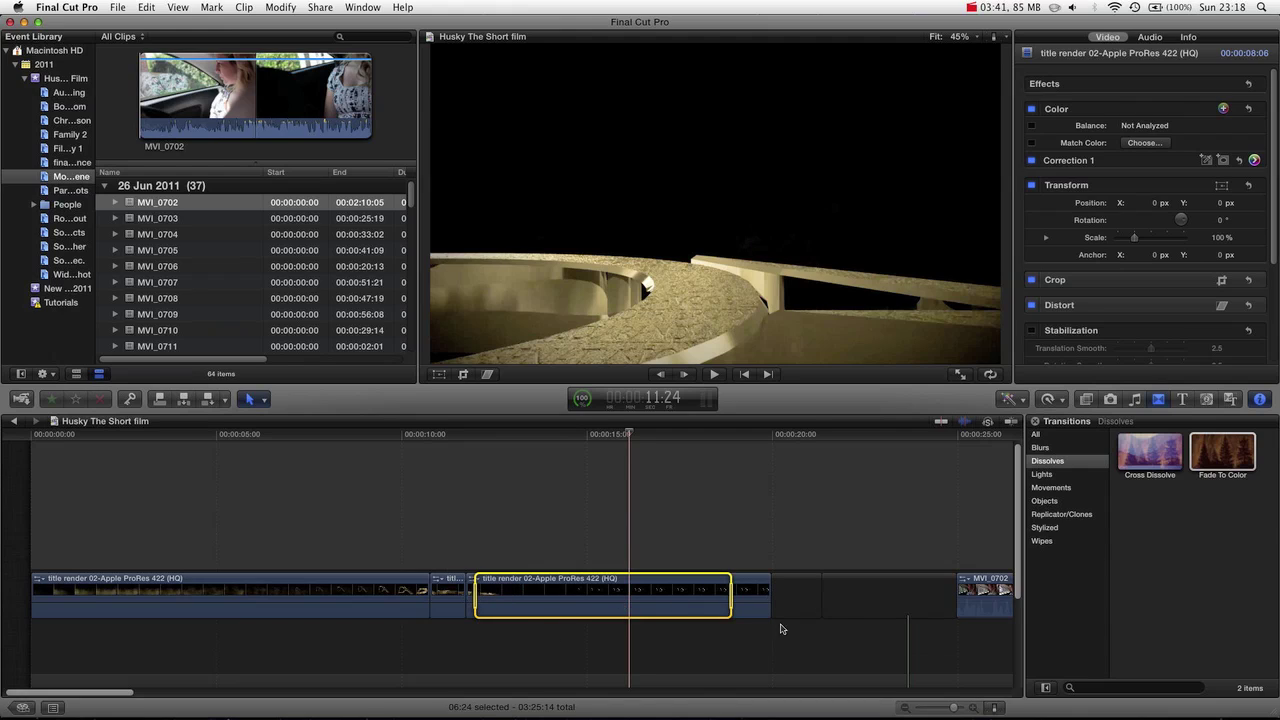